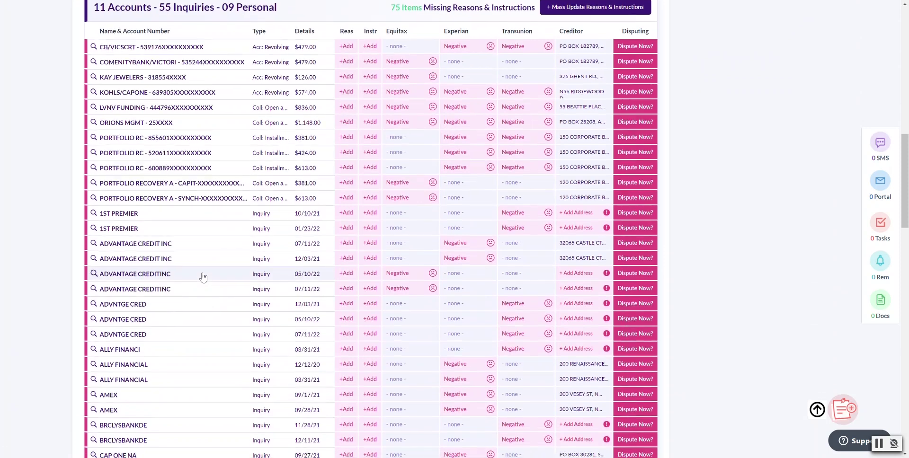
- Open the Quick Add Dispute form in the Disputes Center to view its fields, and close it without saving
scroll(205, 276, up, 11)
scroll(204, 276, up, 10)
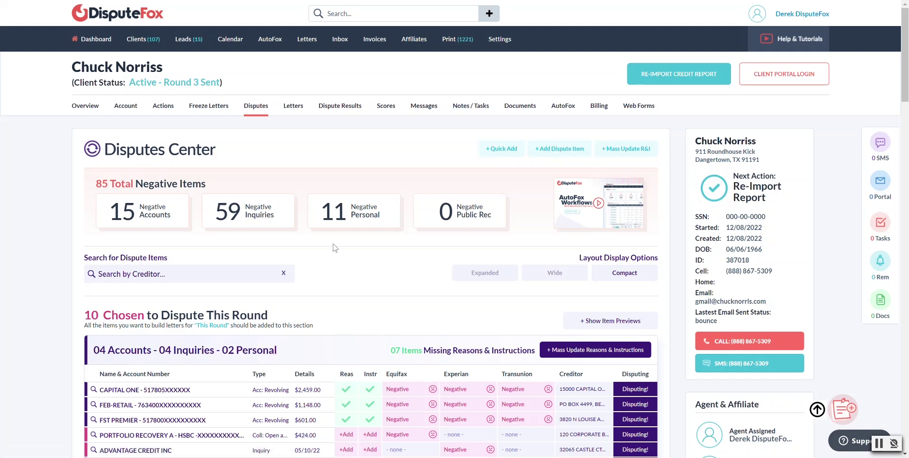
click(499, 150)
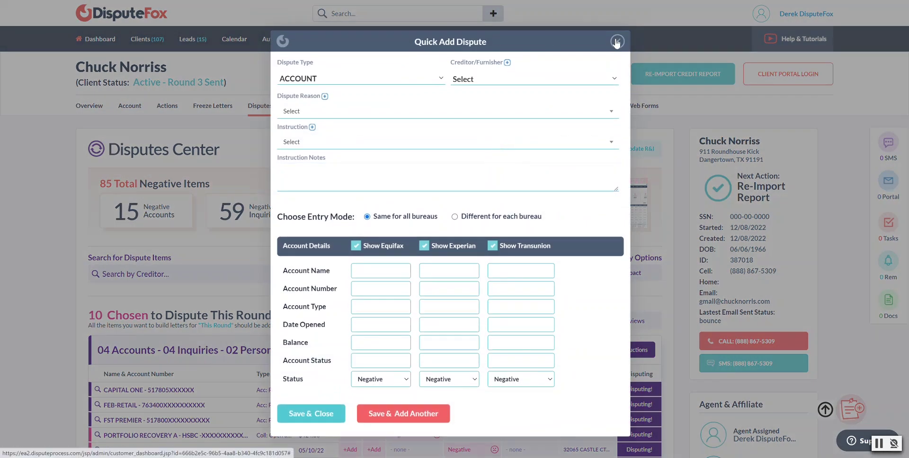
click(617, 41)
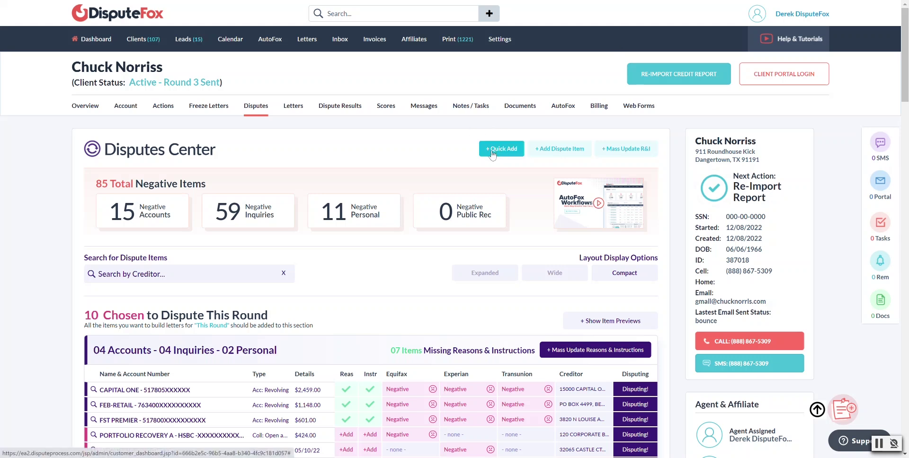
scroll(365, 218, down, 2)
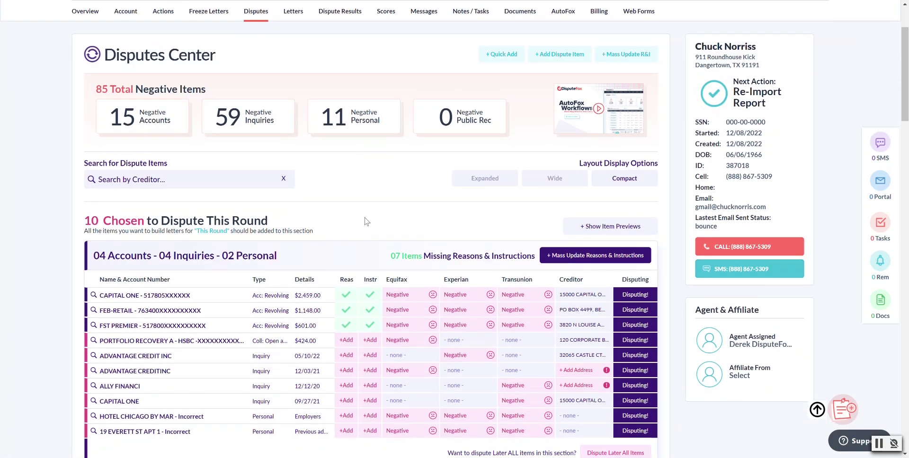
scroll(367, 221, up, 1)
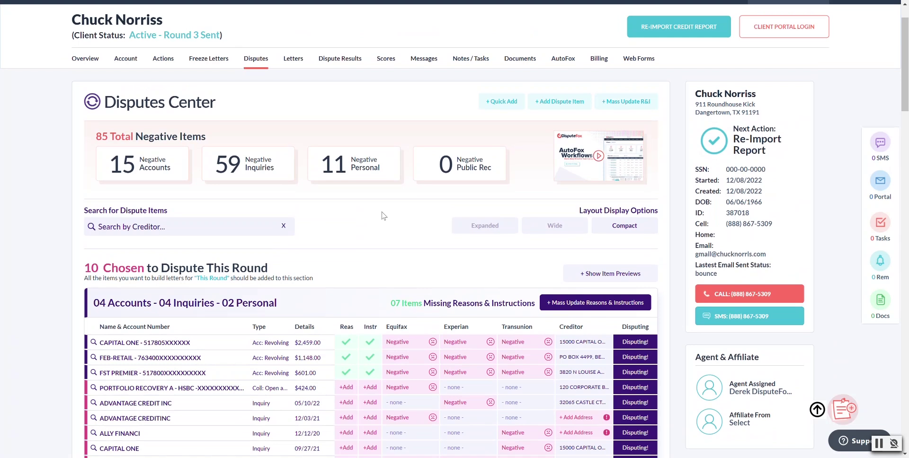
scroll(383, 216, up, 1)
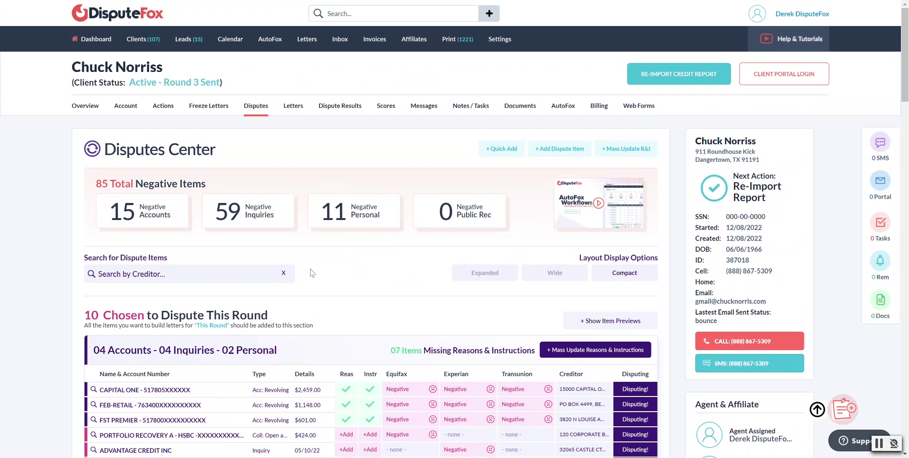
scroll(311, 274, down, 4)
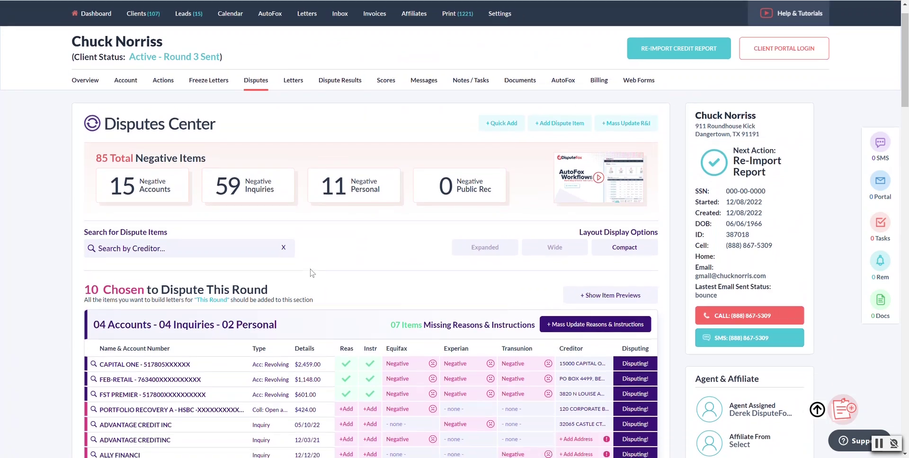
scroll(311, 274, up, 2)
scroll(311, 274, up, 1)
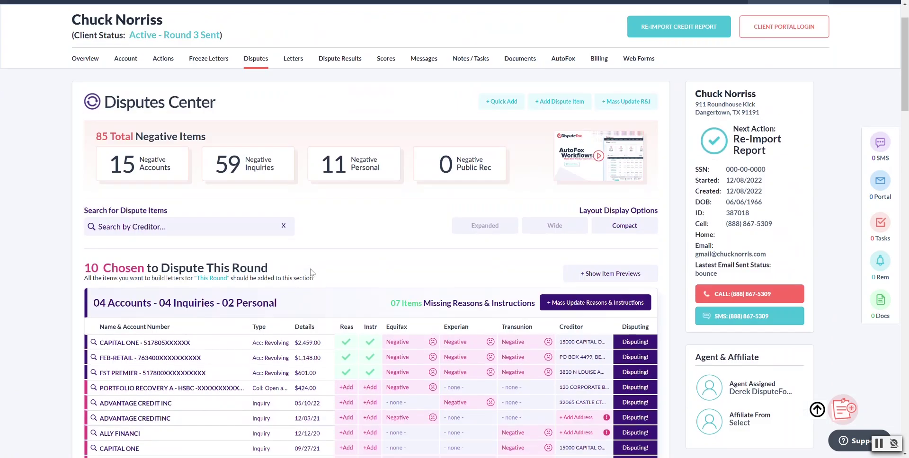
- Open the Disputes Center's mass update options, view the reason and instruction choices for accounts, and close them without updating
click(626, 101)
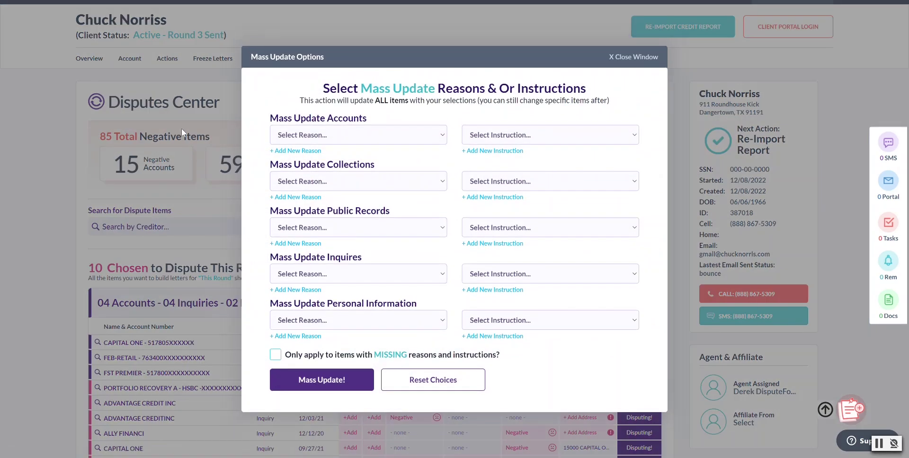
click(310, 136)
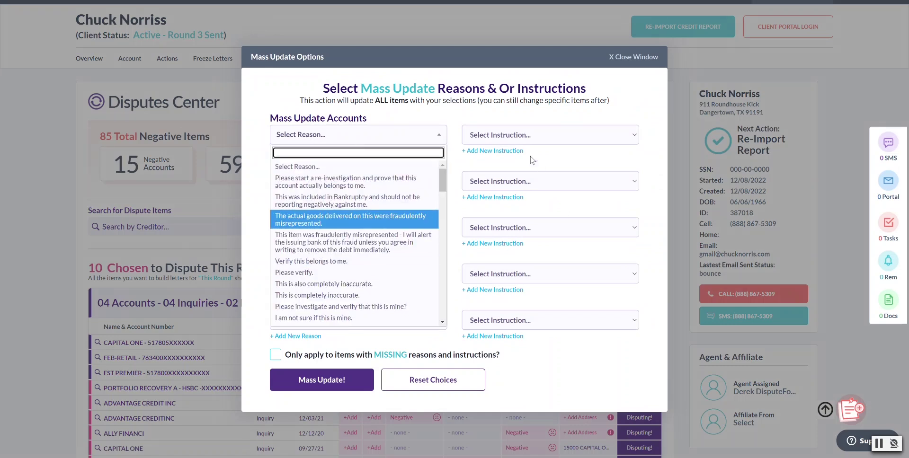
click(512, 136)
click(421, 117)
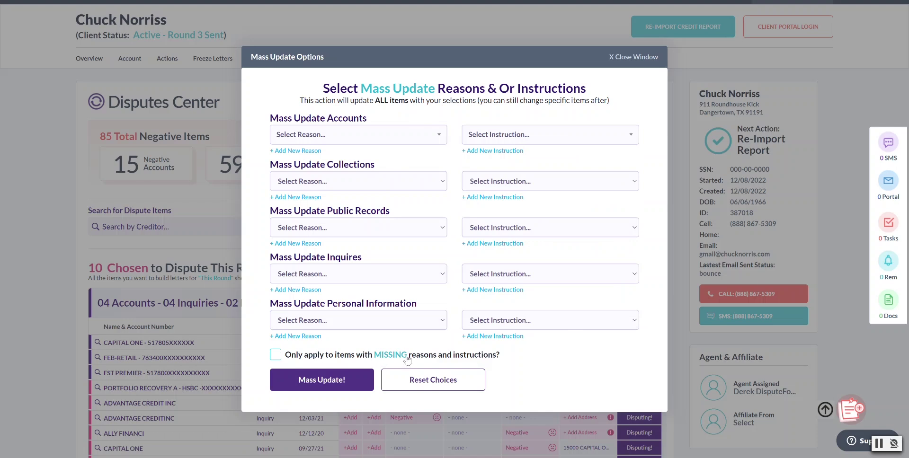
click(87, 299)
- Review the items chosen to dispute this round and view that section's mass update options for reasons and instructions without applying any
scroll(378, 292, down, 5)
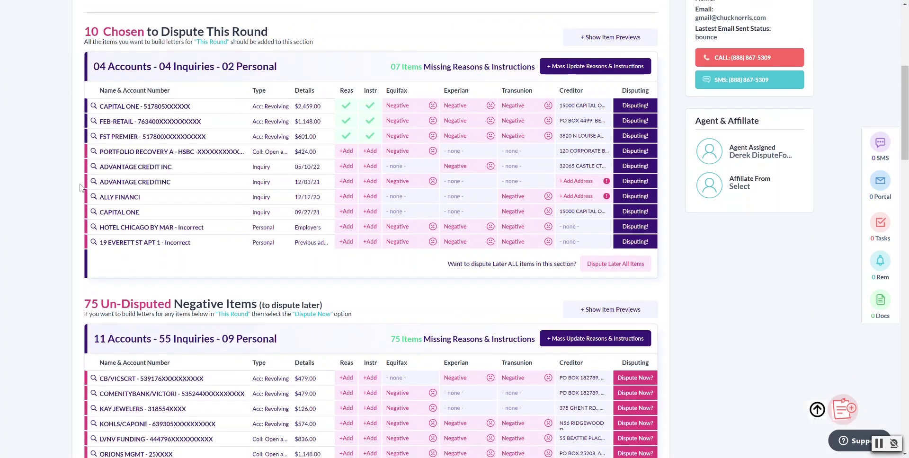
scroll(378, 292, up, 1)
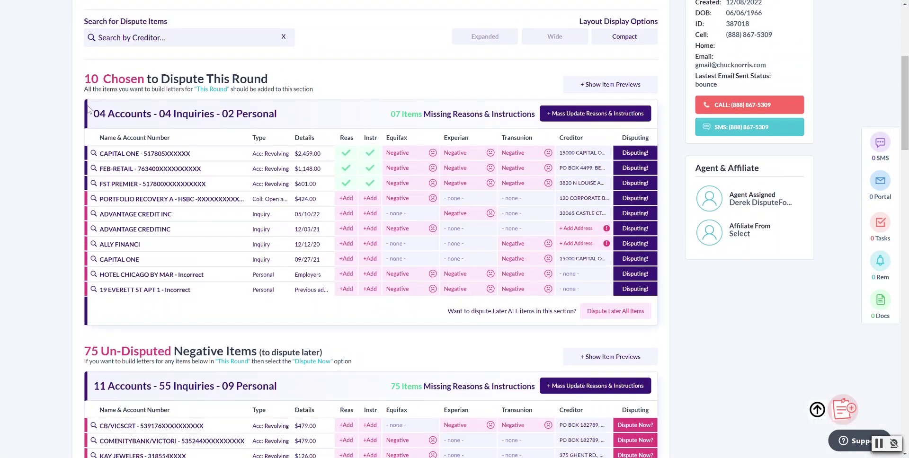
scroll(265, 338, down, 3)
scroll(265, 338, up, 2)
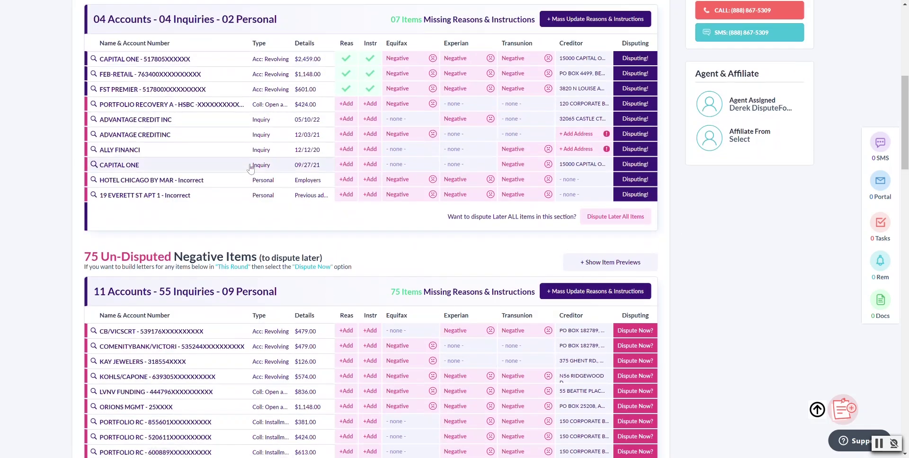
scroll(250, 169, up, 1)
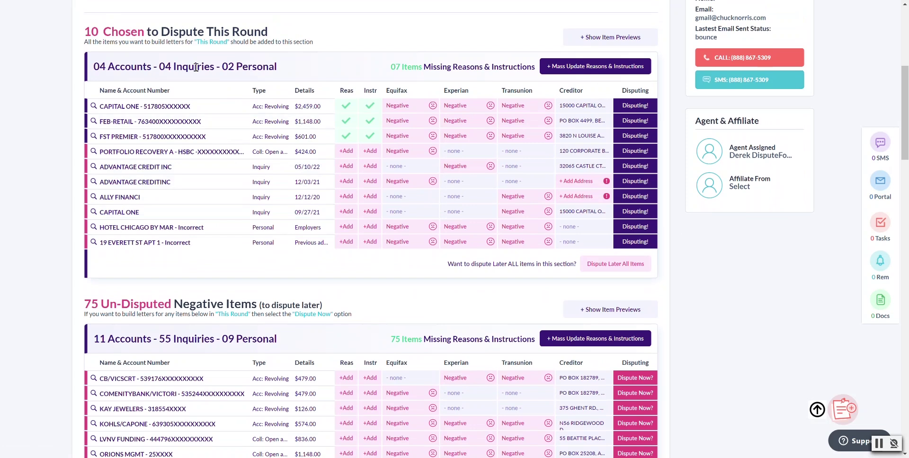
scroll(196, 66, up, 1)
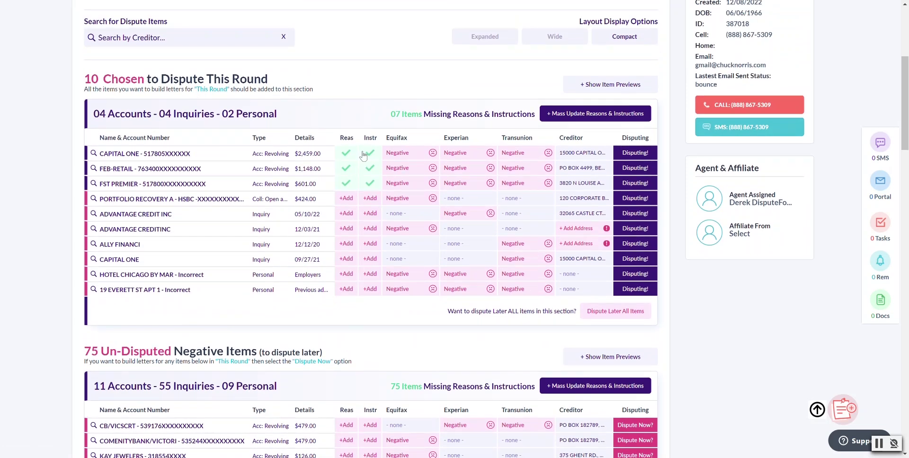
click(568, 114)
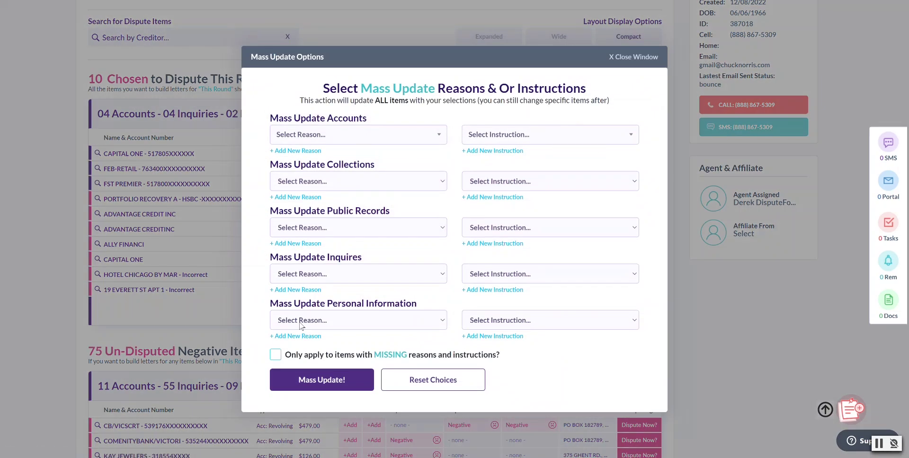
click(644, 57)
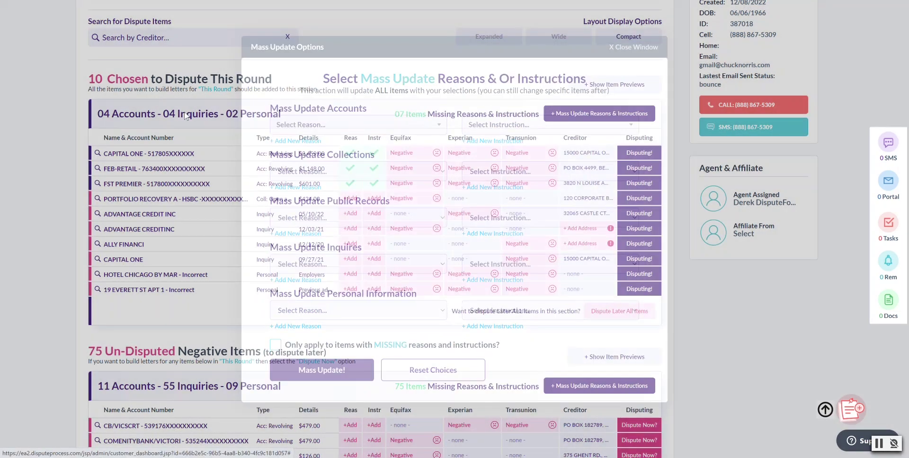
- Examine the un-disputed negative items section, comparing it with the items chosen to dispute this round
scroll(97, 152, down, 1)
scroll(98, 151, down, 5)
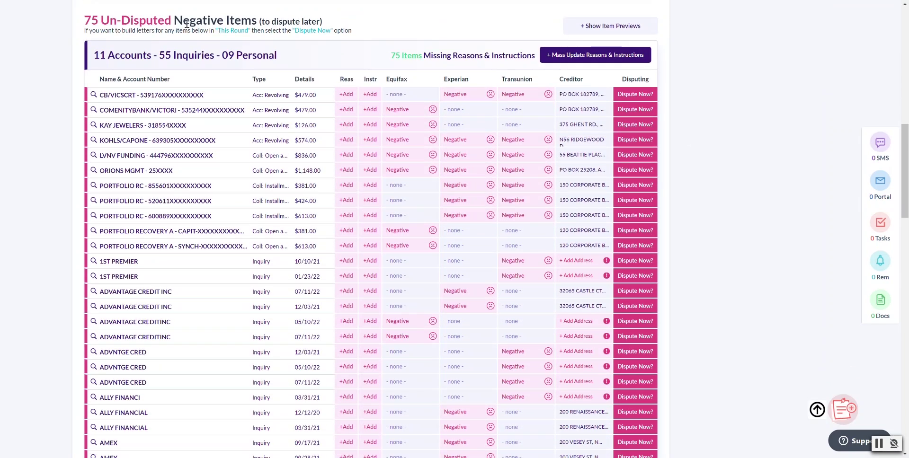
scroll(176, 97, down, 4)
scroll(177, 95, up, 7)
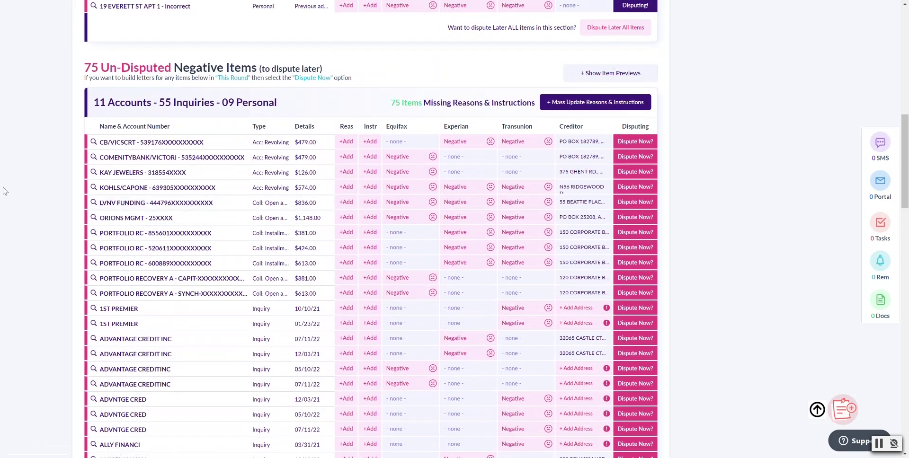
scroll(5, 191, up, 5)
scroll(275, 204, up, 3)
scroll(297, 291, down, 1)
scroll(297, 291, up, 1)
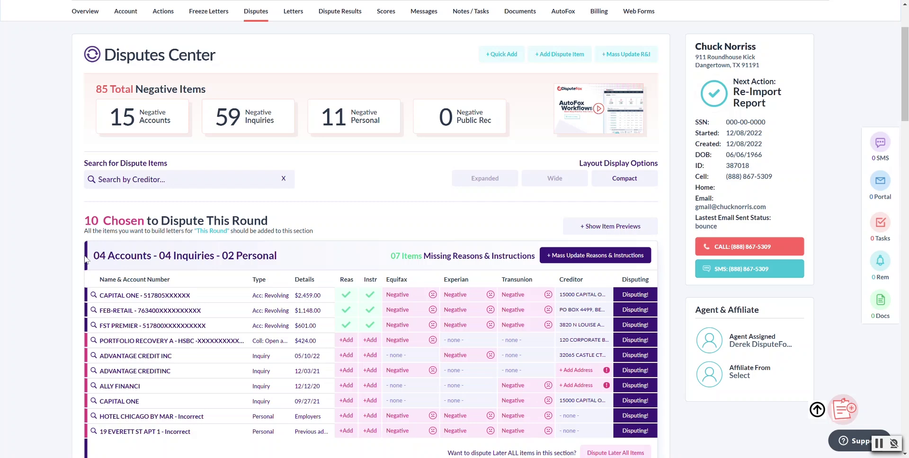
- Add the un-disputed ORIONS MGMT collection account to this round's disputes and check it in the chosen items list
scroll(86, 260, down, 2)
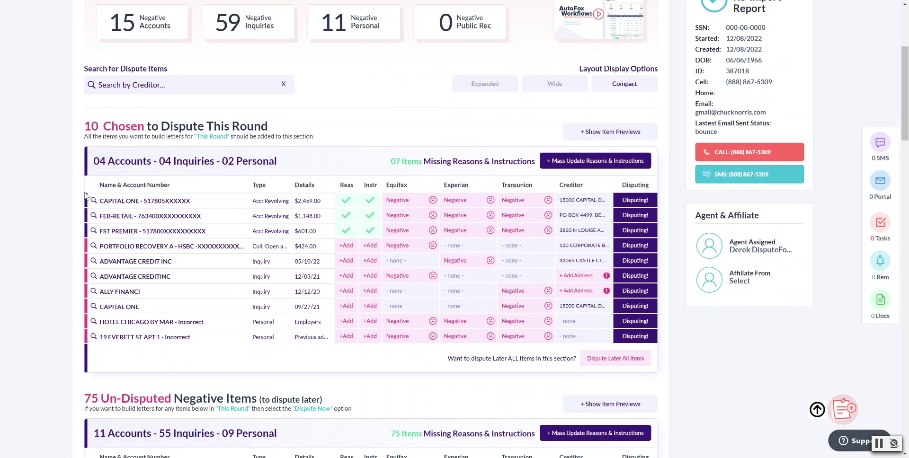
scroll(360, 308, down, 4)
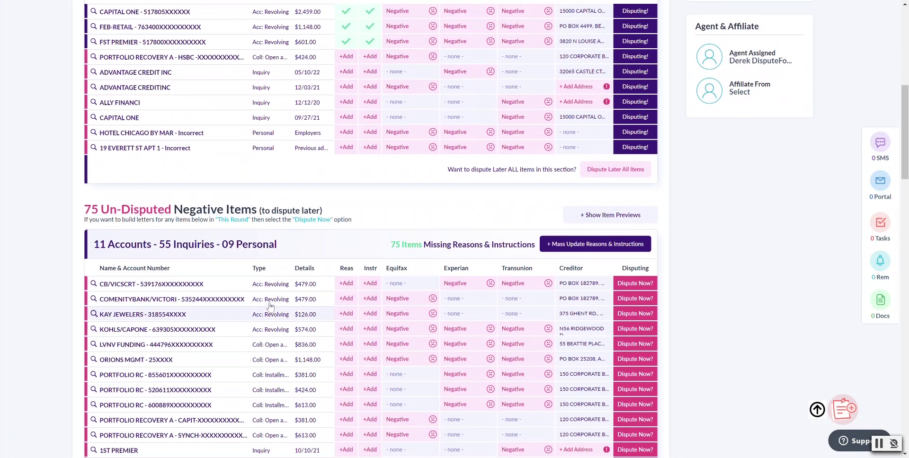
scroll(272, 241, up, 2)
scroll(272, 241, down, 4)
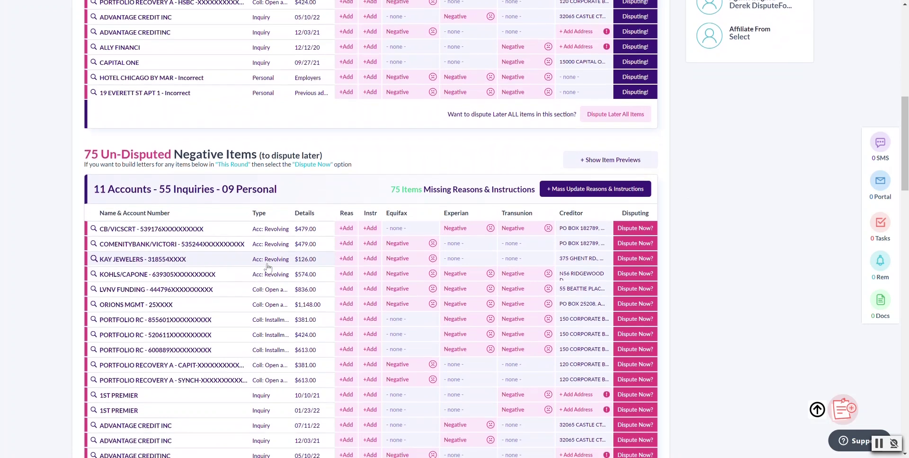
scroll(277, 276, down, 3)
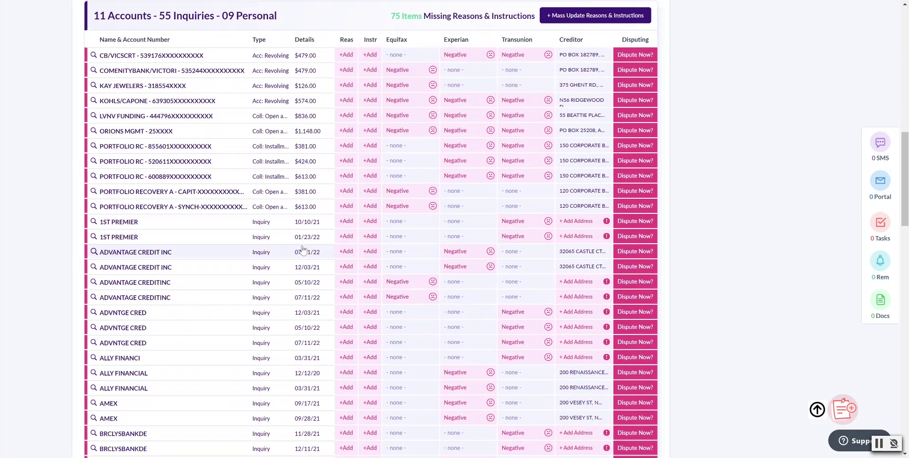
scroll(298, 256, up, 1)
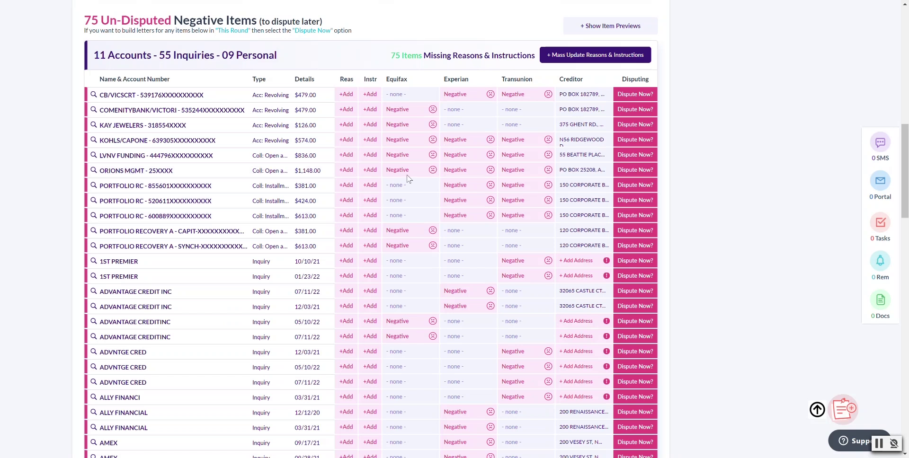
click(634, 170)
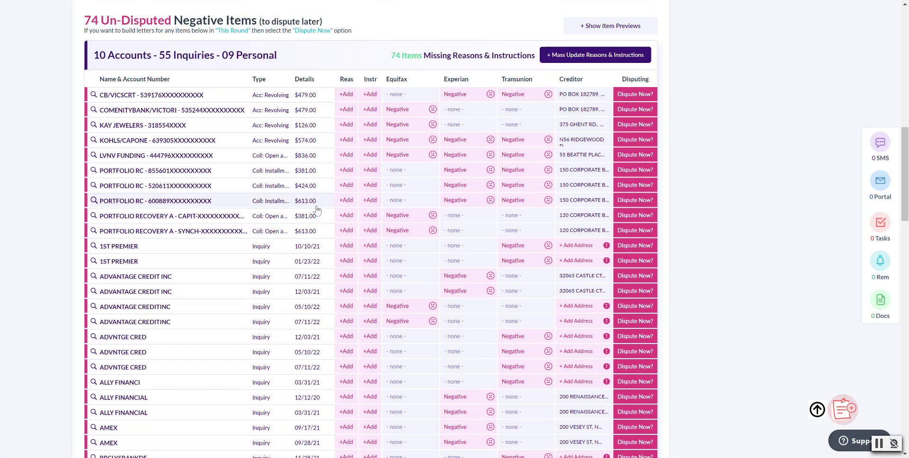
scroll(307, 204, up, 6)
scroll(316, 208, up, 1)
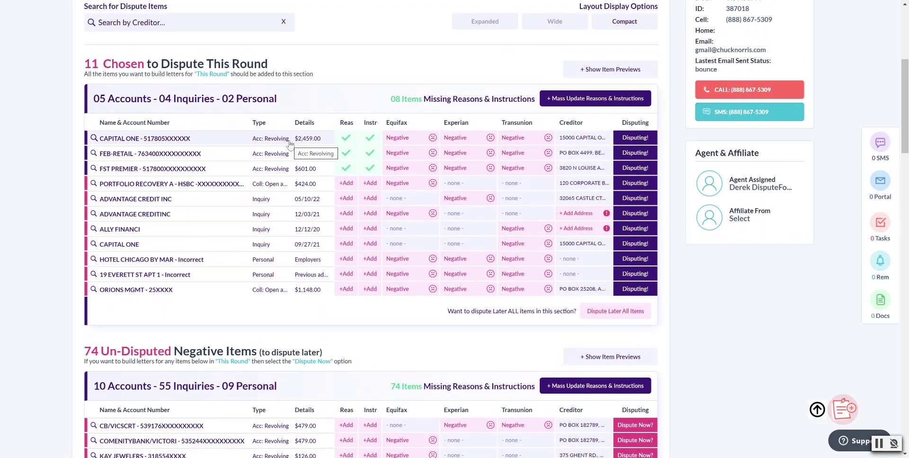
- Add the ADVNTGE CRED 12/03/21, ALLY FINANCI 03/31/21 and BRCLYSBANKDE 11/28/21 inquiries to this round's disputes
scroll(332, 265, down, 9)
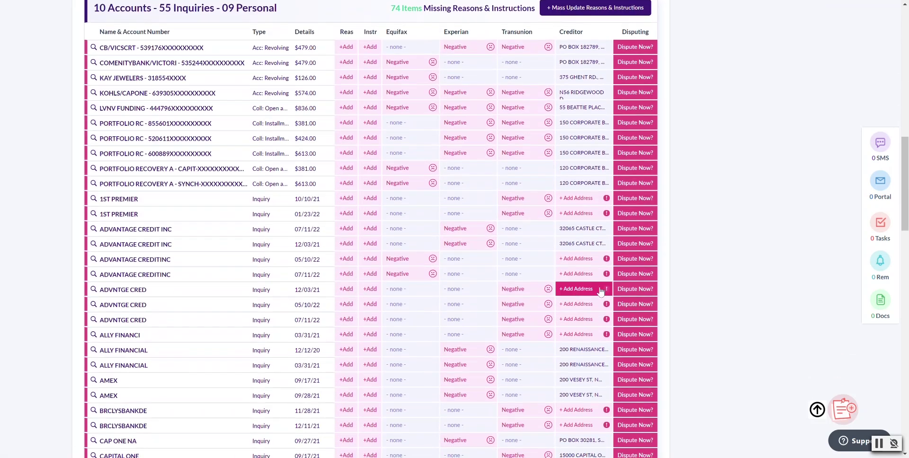
scroll(527, 328, down, 1)
click(634, 195)
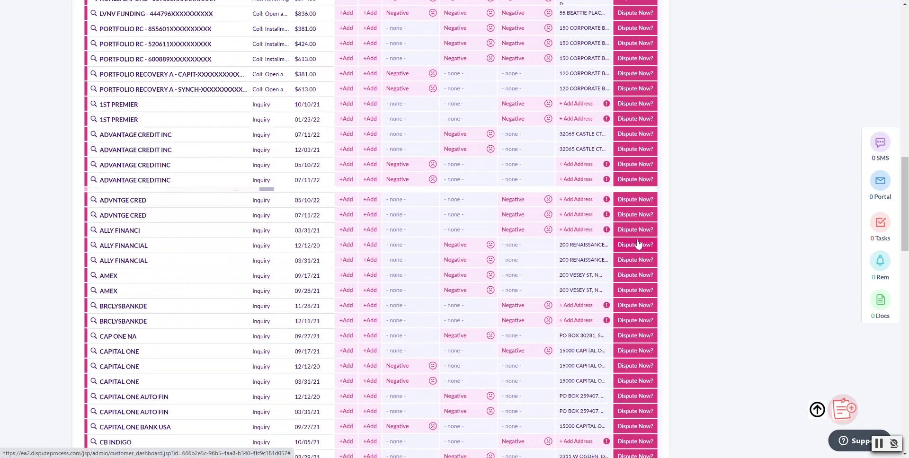
click(635, 225)
click(632, 290)
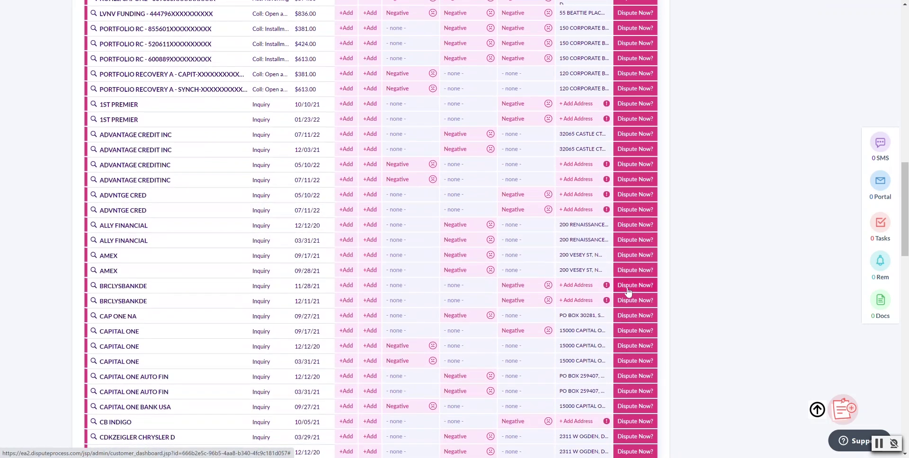
scroll(223, 150, up, 12)
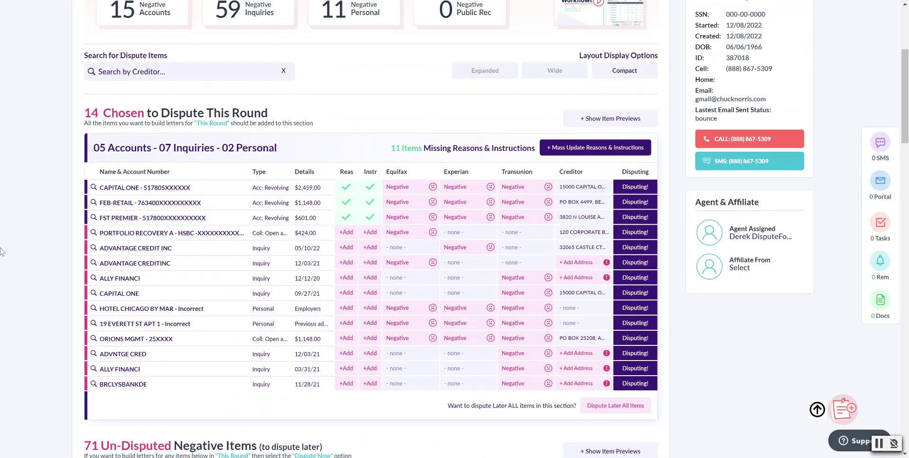
- Review the remaining un-disputed negative items and the positive items section at the end of the Disputes Center
scroll(1, 251, down, 1)
scroll(489, 355, down, 9)
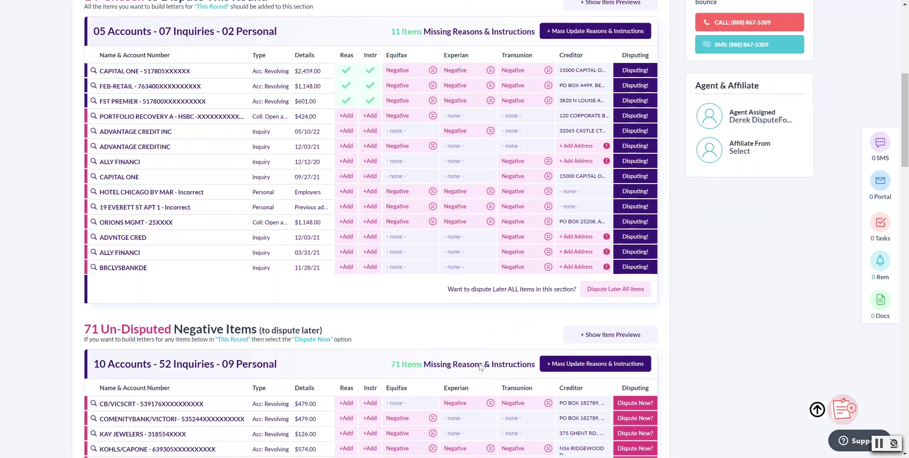
scroll(660, 325, down, 19)
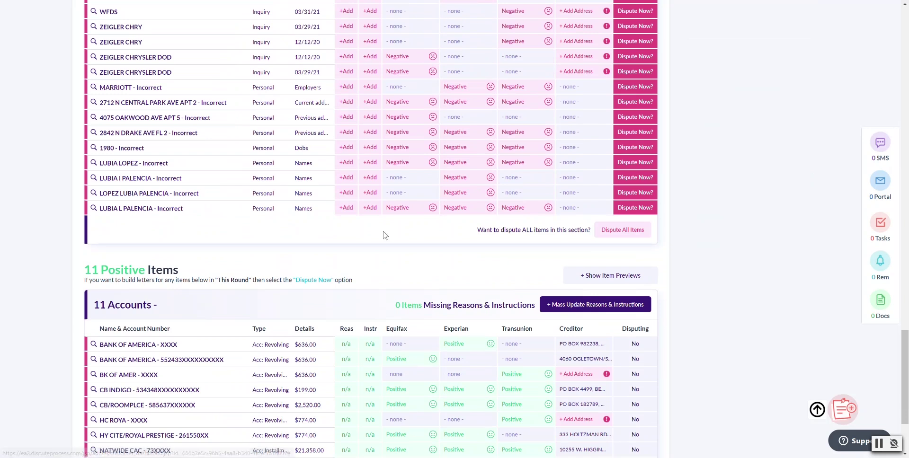
scroll(386, 235, down, 3)
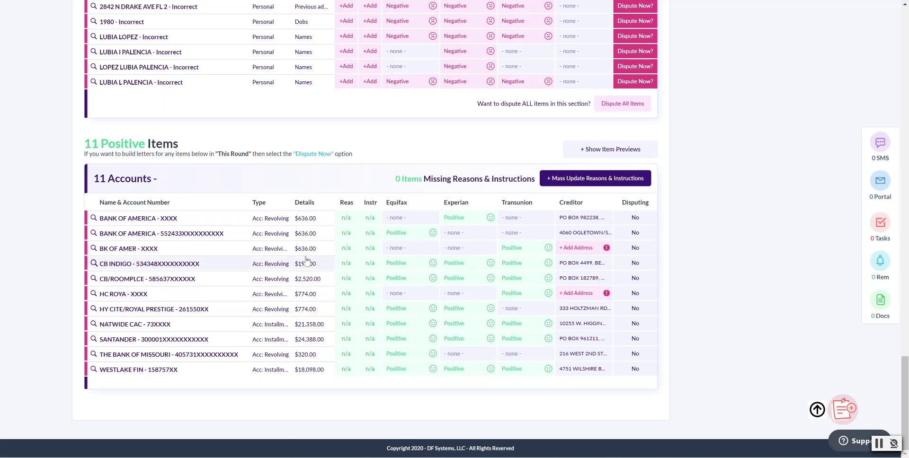
- Preview the CAPITAL ONE account chosen for this round and check the missing creditor address form for ADVANTAGE CREDITINC, leaving it unsaved
scroll(284, 268, up, 20)
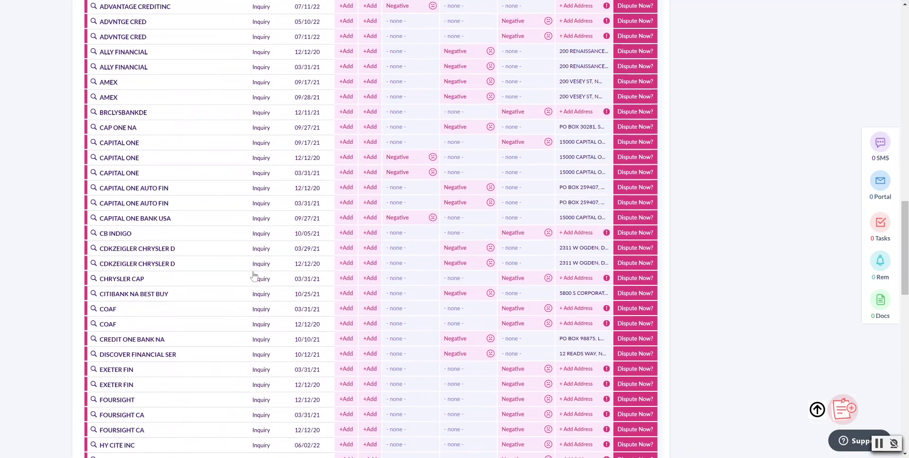
scroll(254, 276, up, 15)
scroll(254, 276, down, 5)
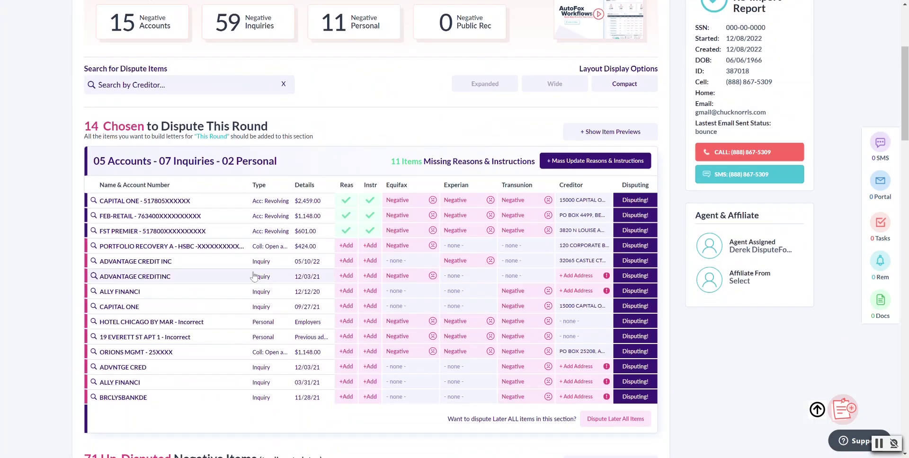
scroll(254, 276, up, 3)
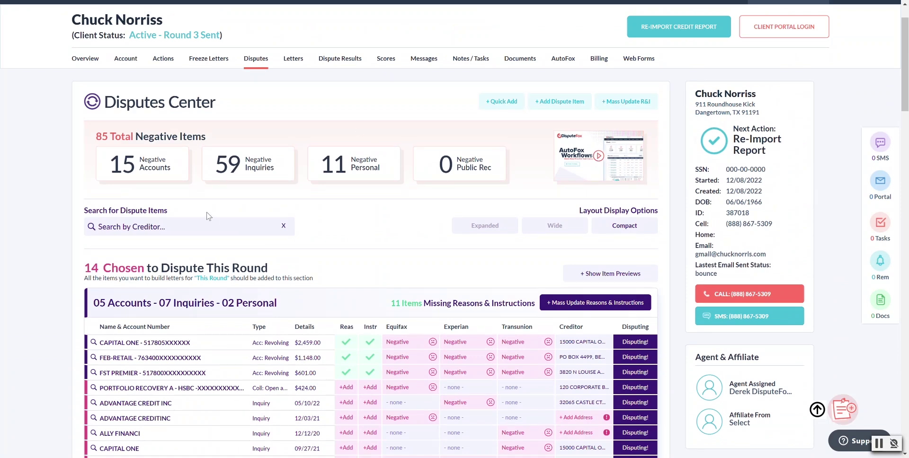
scroll(299, 157, down, 1)
scroll(305, 257, down, 2)
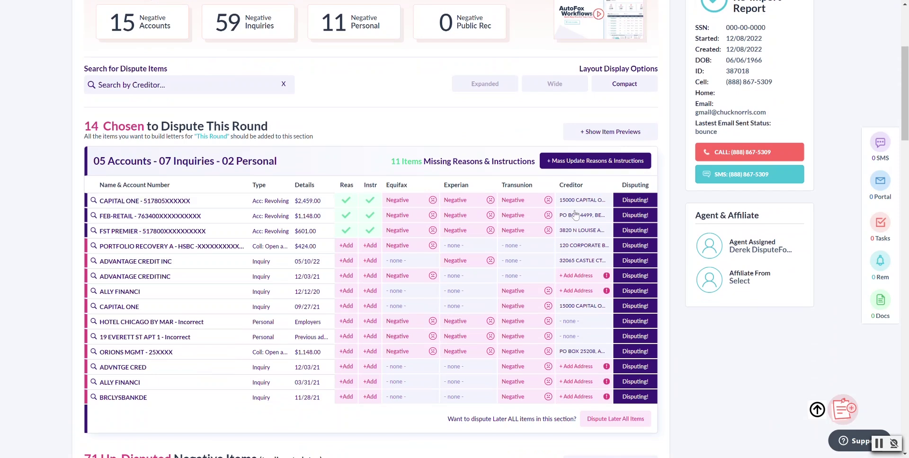
click(132, 203)
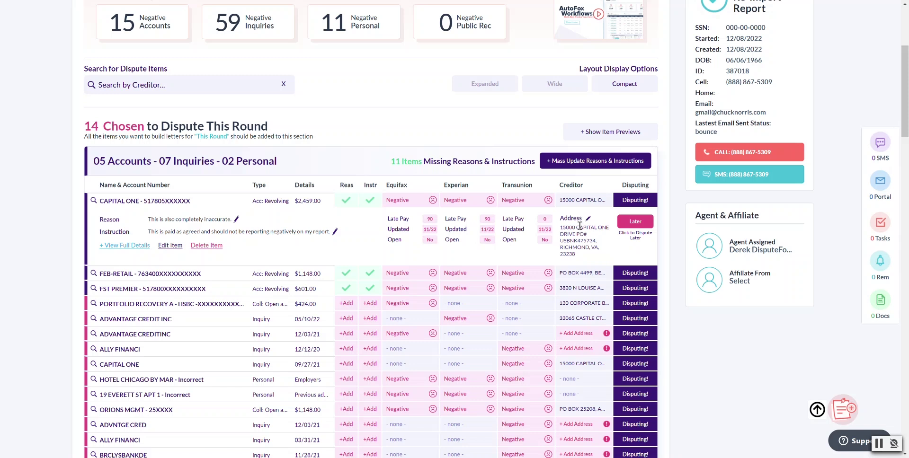
click(566, 334)
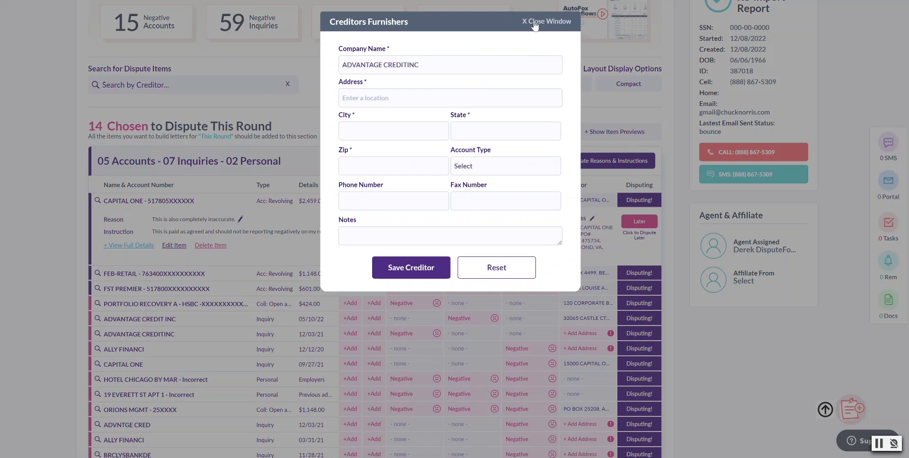
click(533, 19)
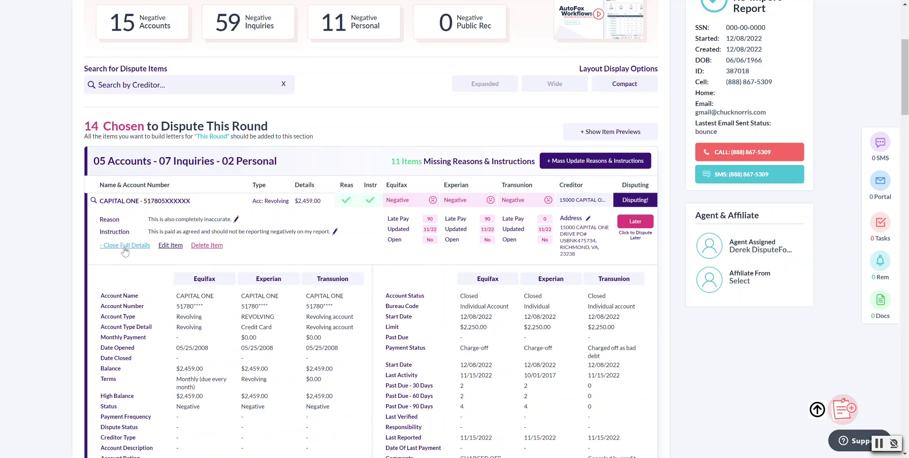
- Examine the CAPITAL ONE account's full bureau details and dispute history, and collapse the account again
scroll(64, 276, down, 5)
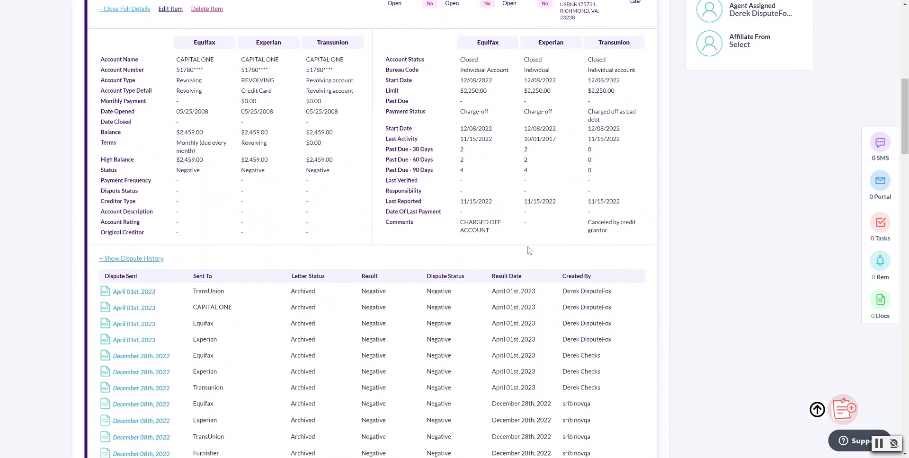
scroll(158, 192, down, 2)
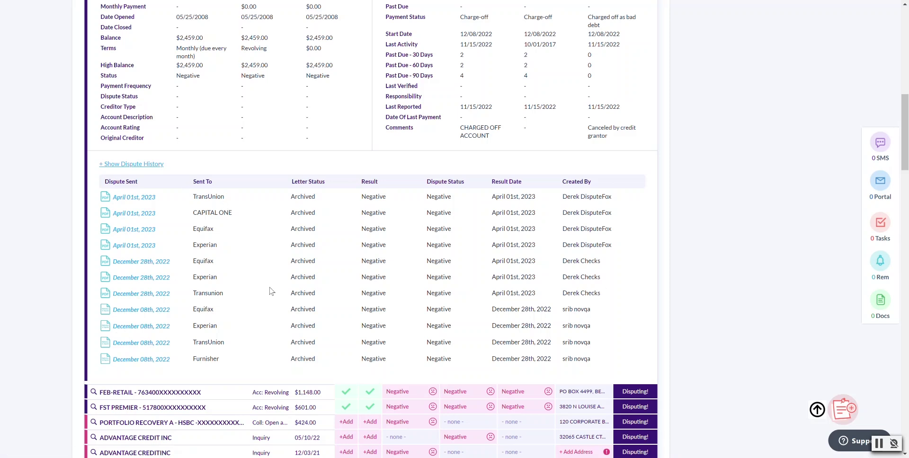
scroll(268, 287, up, 7)
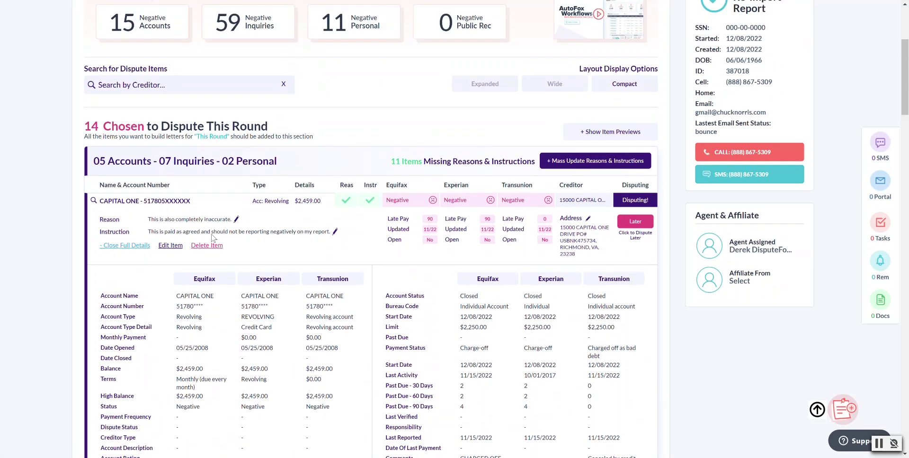
click(162, 204)
- Show the previews of all items chosen to dispute this round, look through them and hide them again
scroll(57, 258, up, 4)
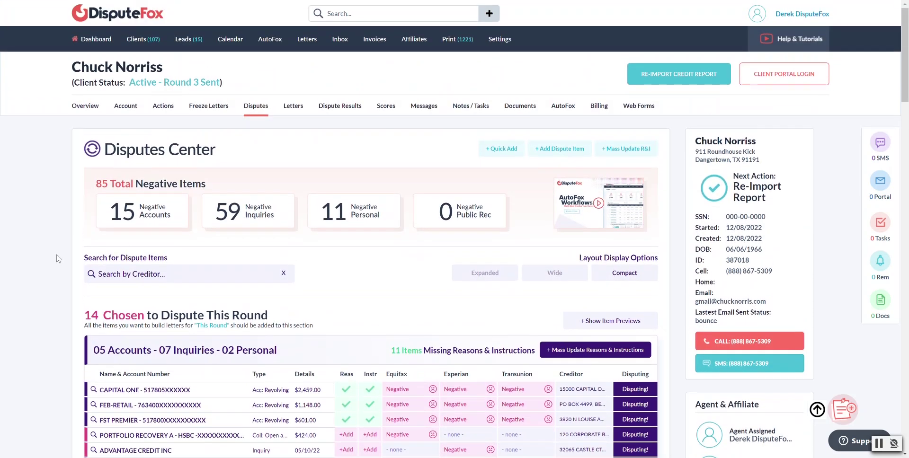
scroll(57, 258, down, 4)
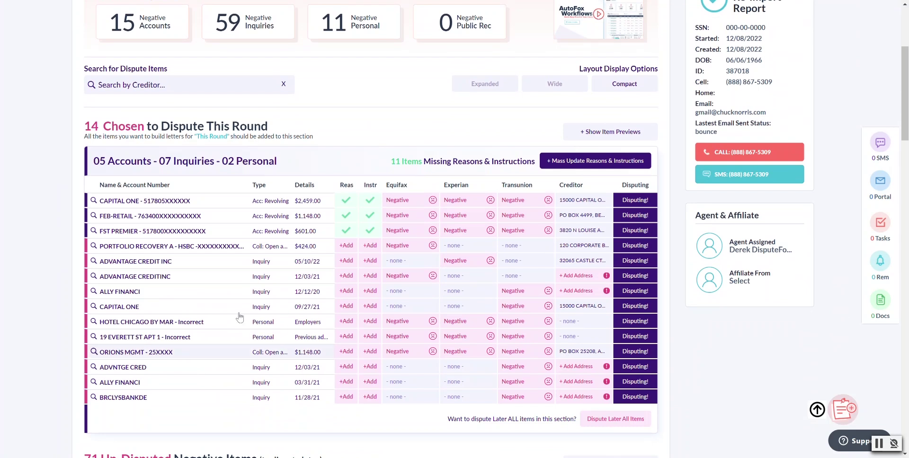
scroll(195, 272, down, 2)
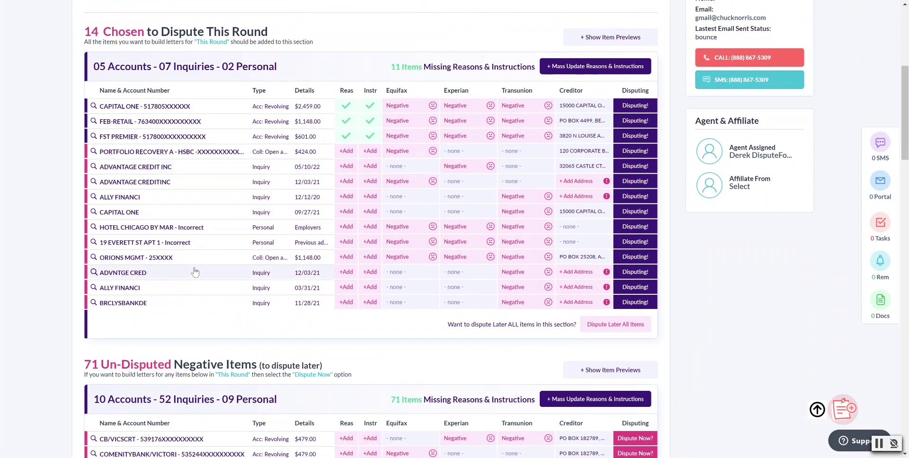
scroll(195, 272, up, 2)
scroll(538, 174, up, 1)
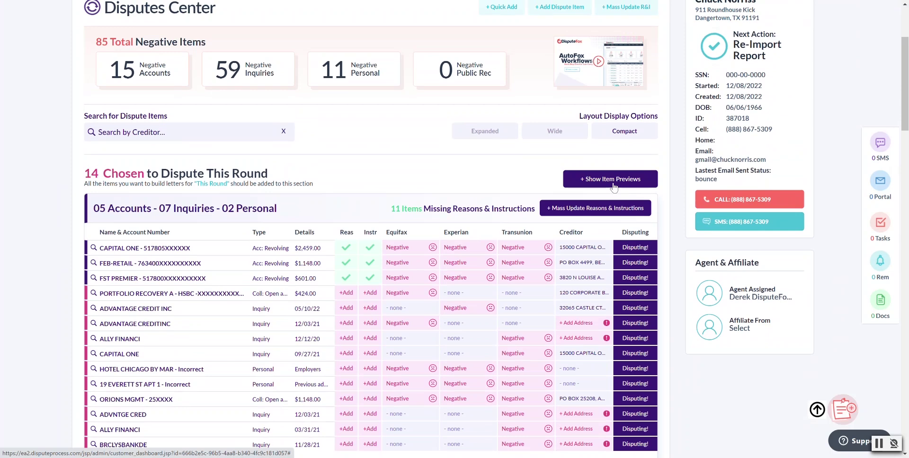
click(614, 187)
scroll(613, 188, down, 5)
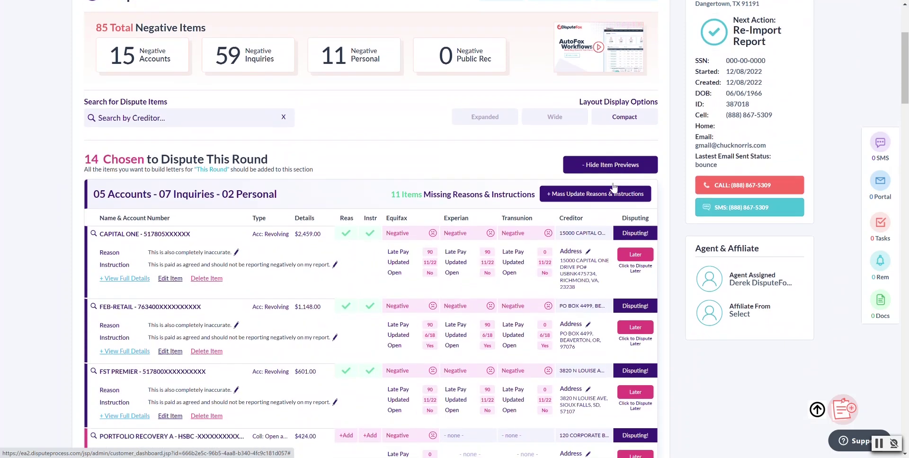
scroll(243, 337, down, 15)
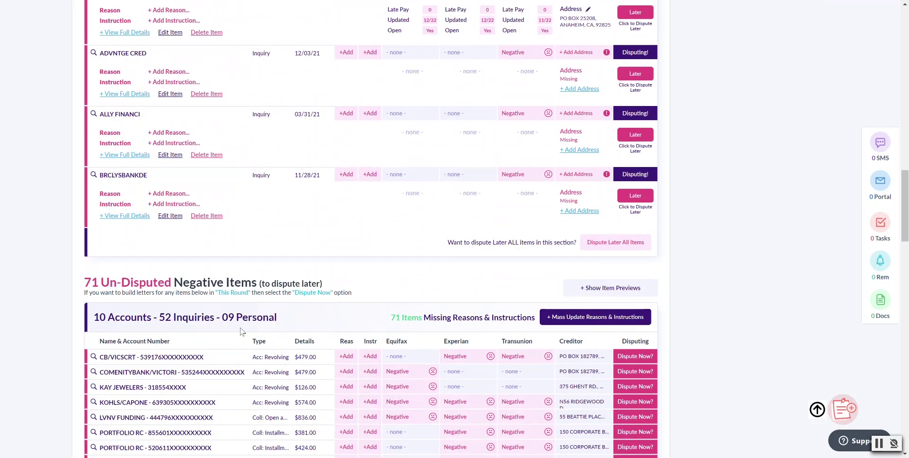
scroll(241, 332, up, 15)
scroll(263, 275, up, 3)
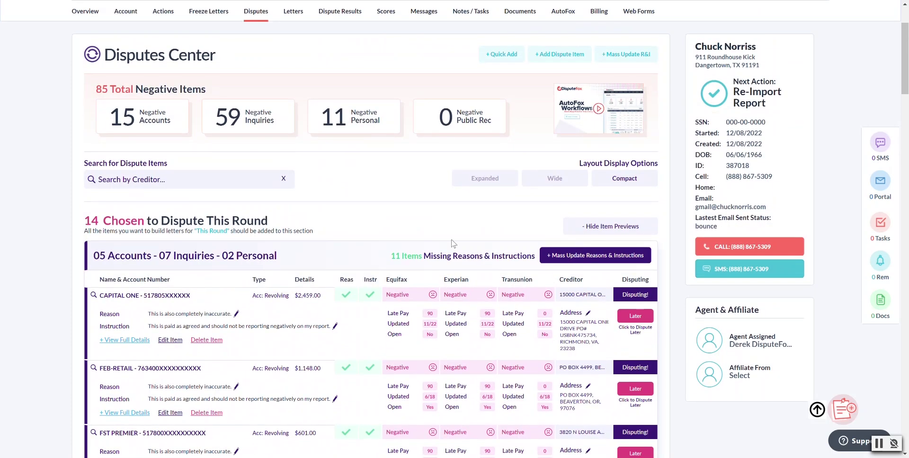
click(602, 227)
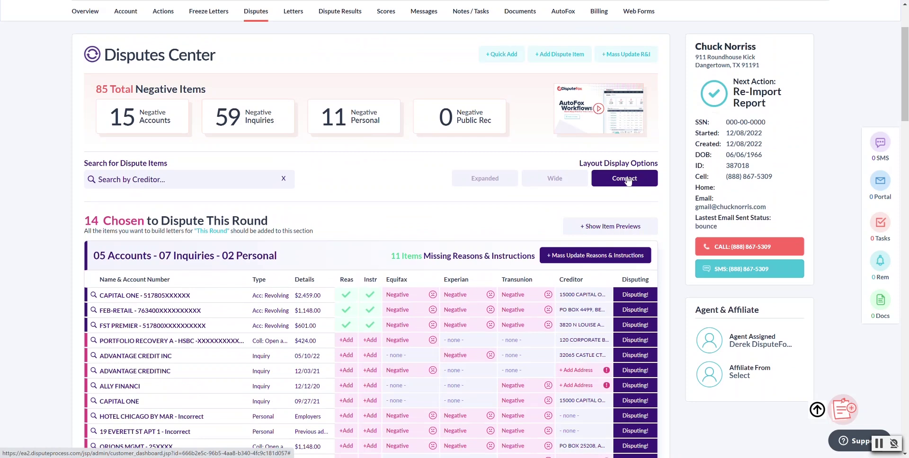
- Switch the dispute items to the Wide layout and look through the previews it shows
click(555, 179)
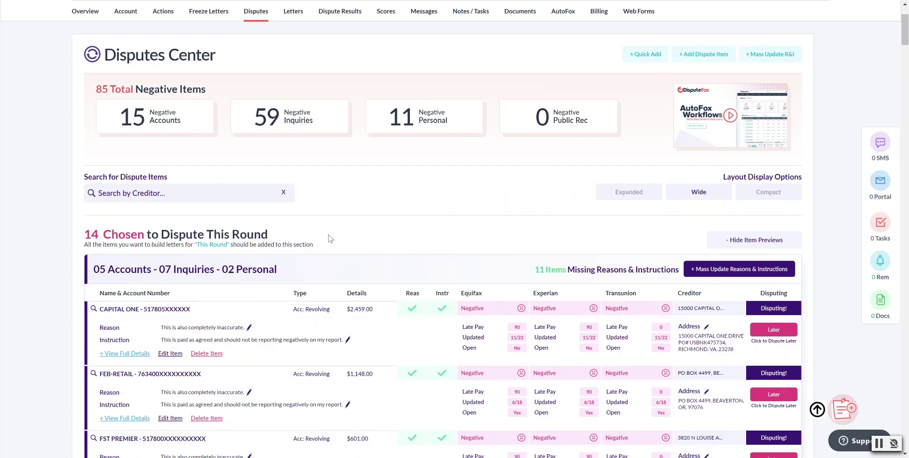
scroll(330, 238, down, 8)
scroll(264, 310, down, 4)
scroll(264, 311, up, 15)
scroll(620, 314, down, 1)
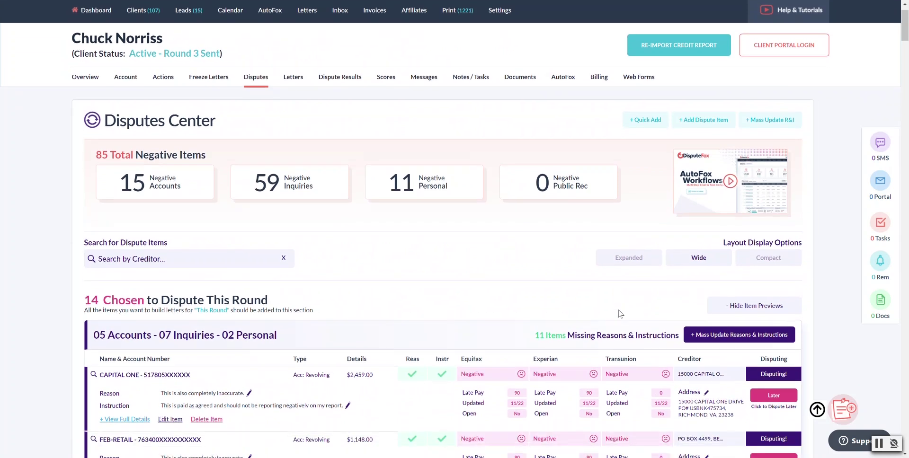
scroll(620, 314, down, 1)
- Switch the dispute items to the Expanded layout and examine the full details and dispute histories of the chosen accounts
click(624, 260)
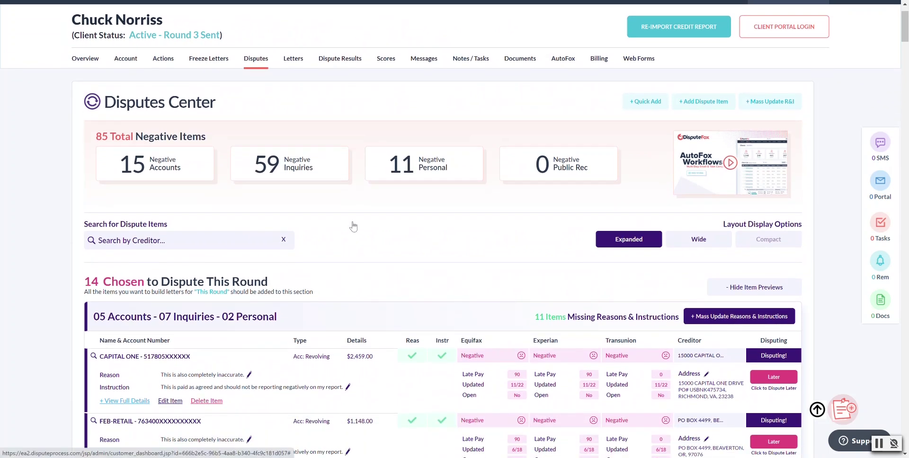
scroll(353, 226, down, 5)
scroll(353, 226, down, 6)
scroll(353, 222, down, 8)
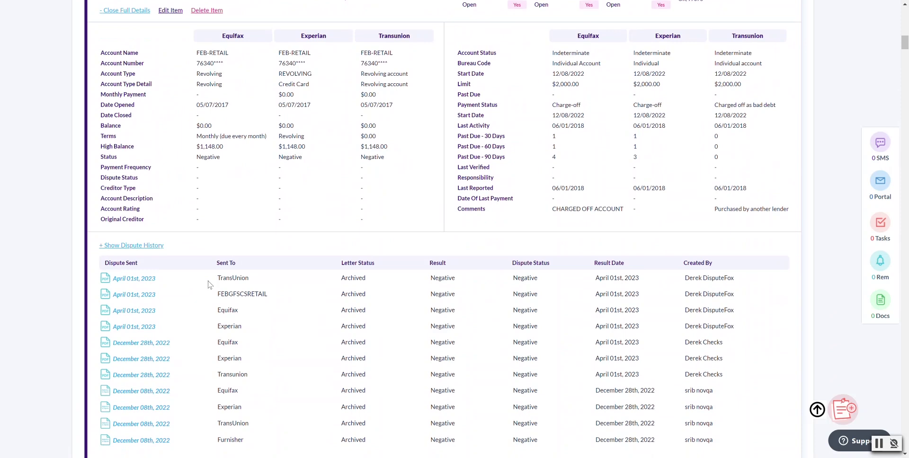
scroll(322, 324, down, 20)
scroll(209, 284, up, 9)
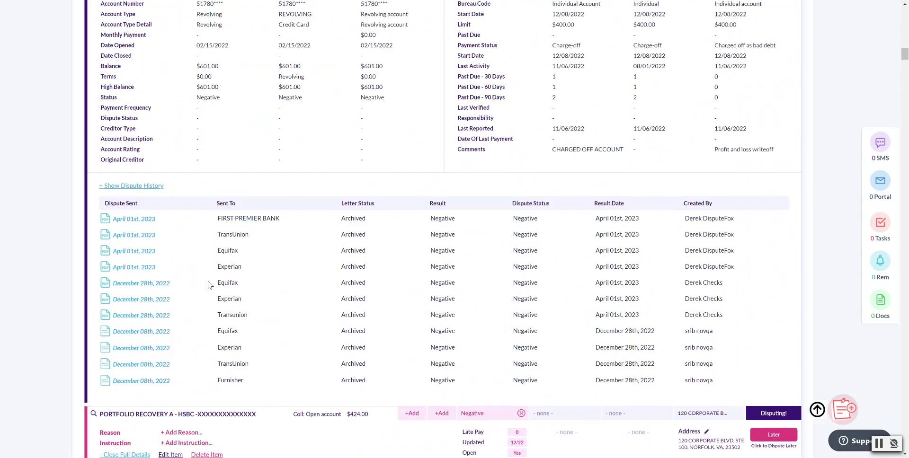
scroll(708, 337, down, 12)
scroll(709, 337, down, 15)
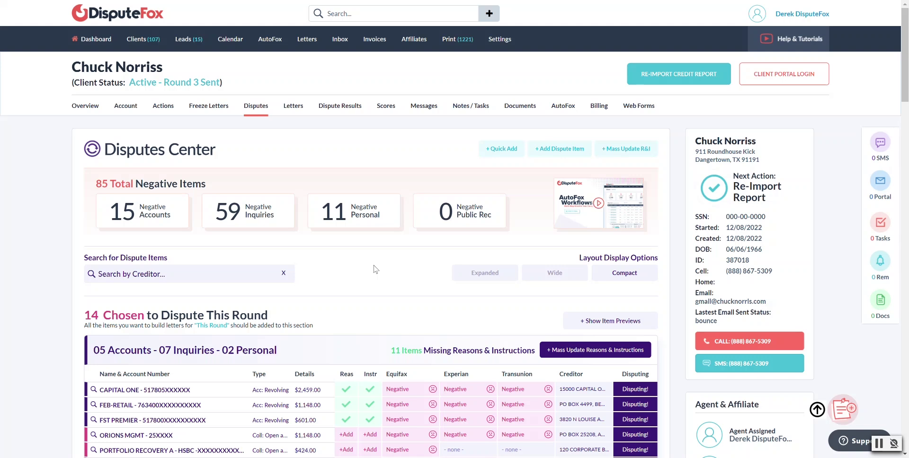
- Search the dispute items for "bank" and locate the first BANK OF AMERICA account in the item lists
click(133, 273)
text(bank)
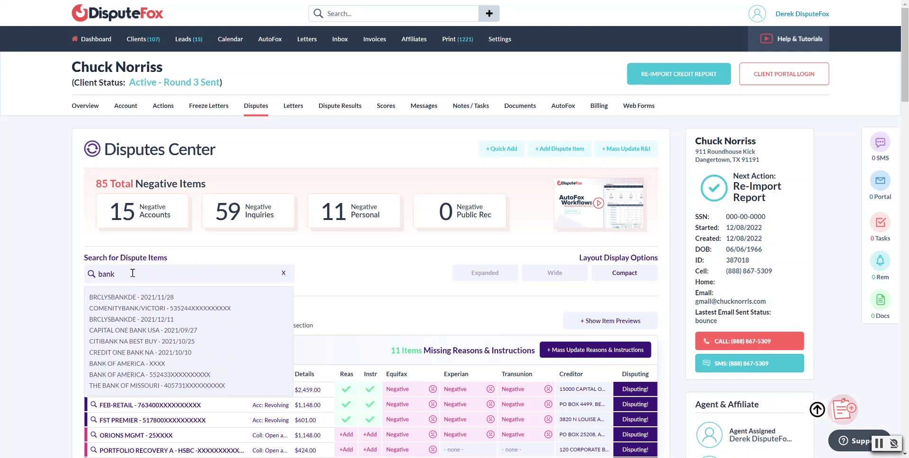
click(127, 364)
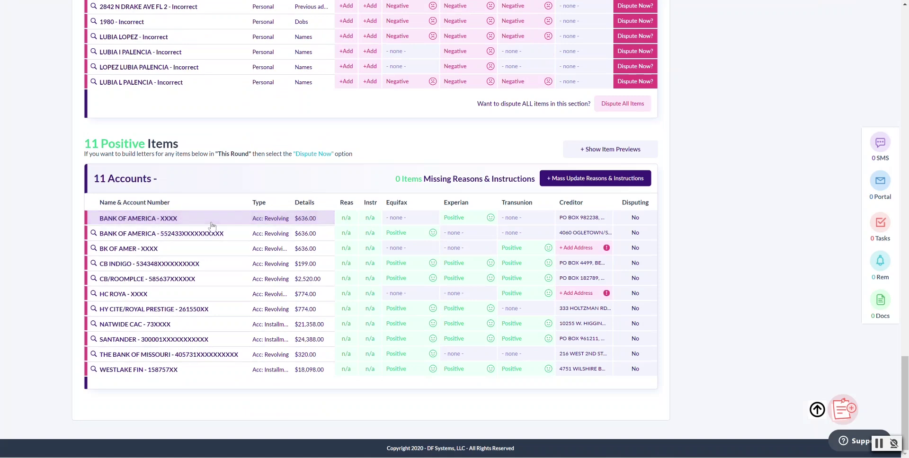
scroll(211, 226, up, 20)
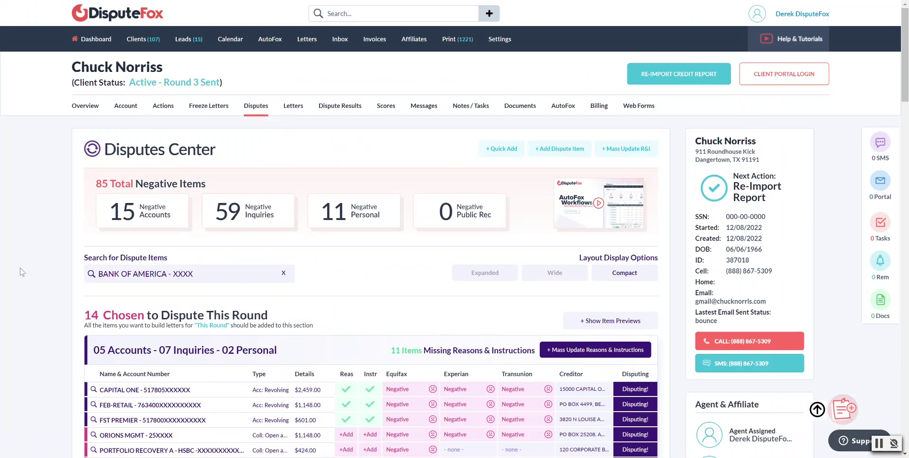
scroll(20, 272, down, 2)
scroll(19, 272, up, 2)
scroll(20, 272, down, 4)
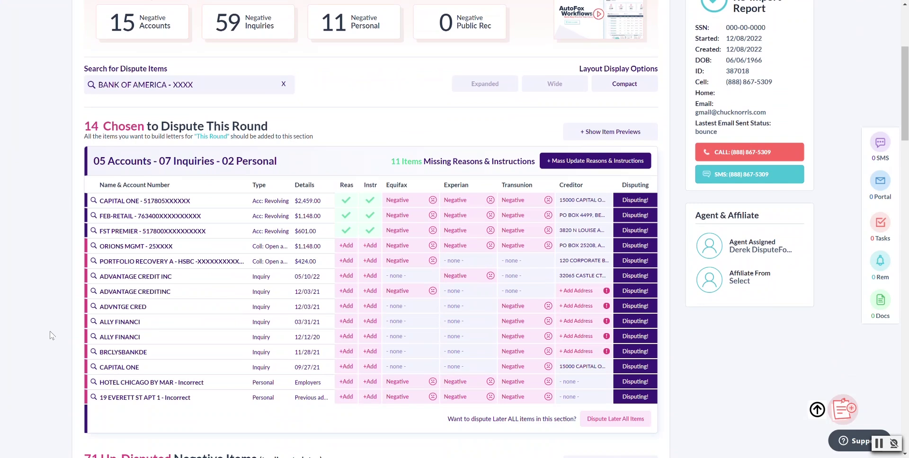
scroll(52, 335, up, 4)
scroll(51, 334, down, 4)
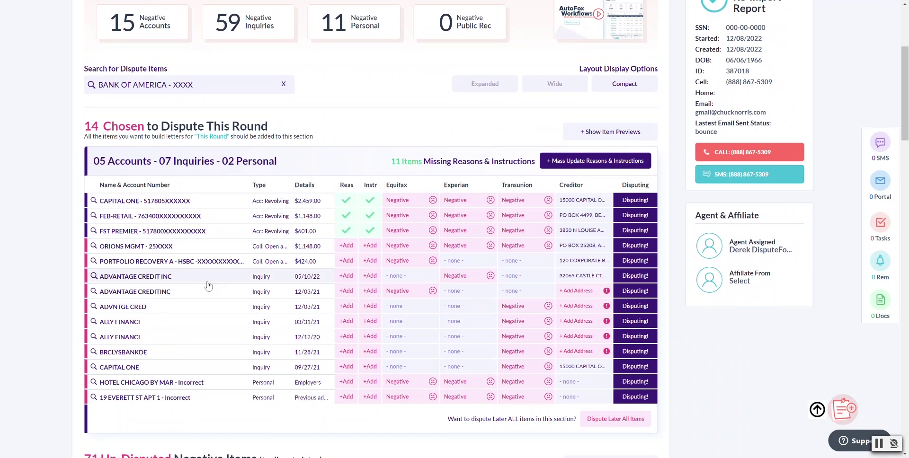
scroll(29, 203, up, 4)
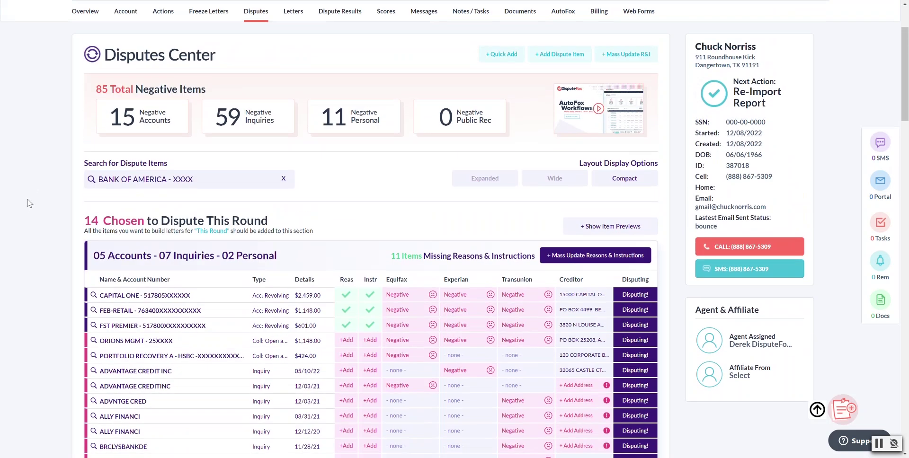